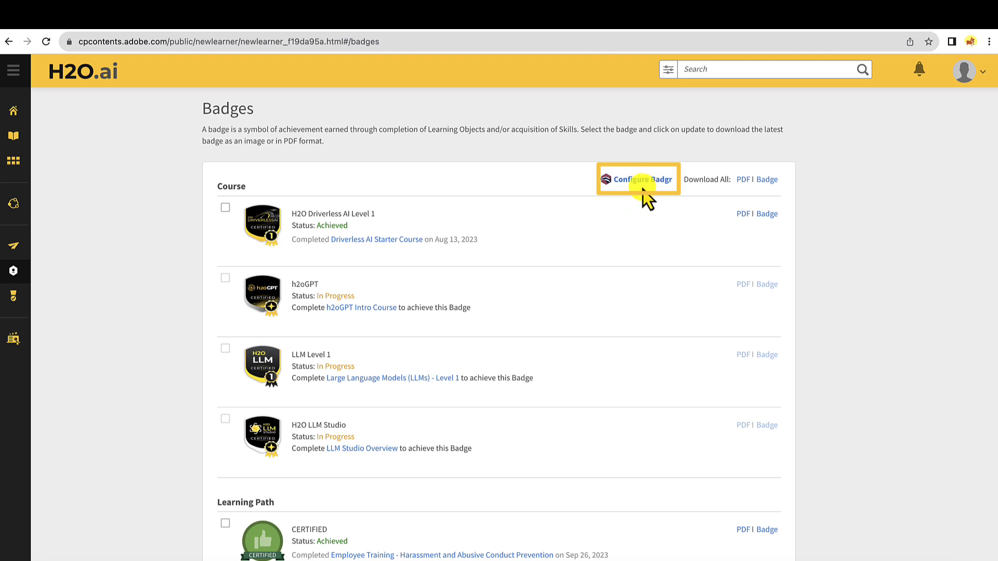
- Configure Badgr with the European Region instance, connect, and authorize Adobe Learning Manager Stage to access the Canvas Badges account
{"action": "left_click", "coordinate": [645, 185]}
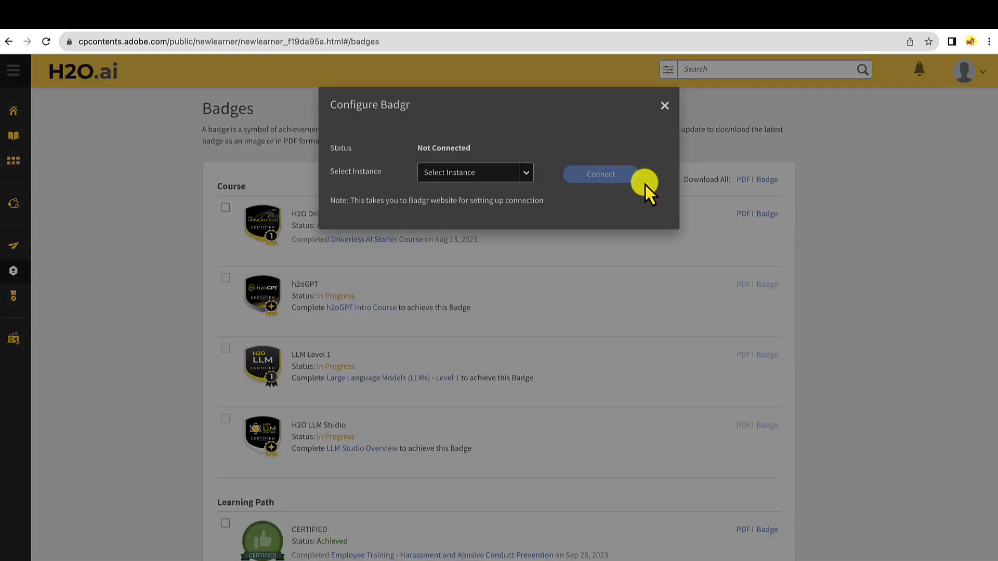
{"action": "left_click", "coordinate": [528, 176]}
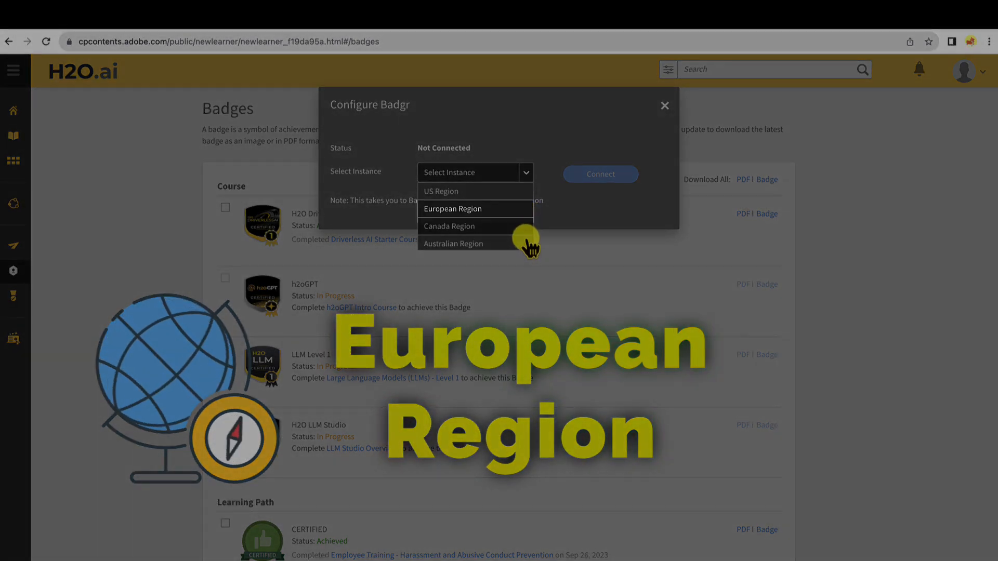
{"action": "left_click", "coordinate": [524, 209]}
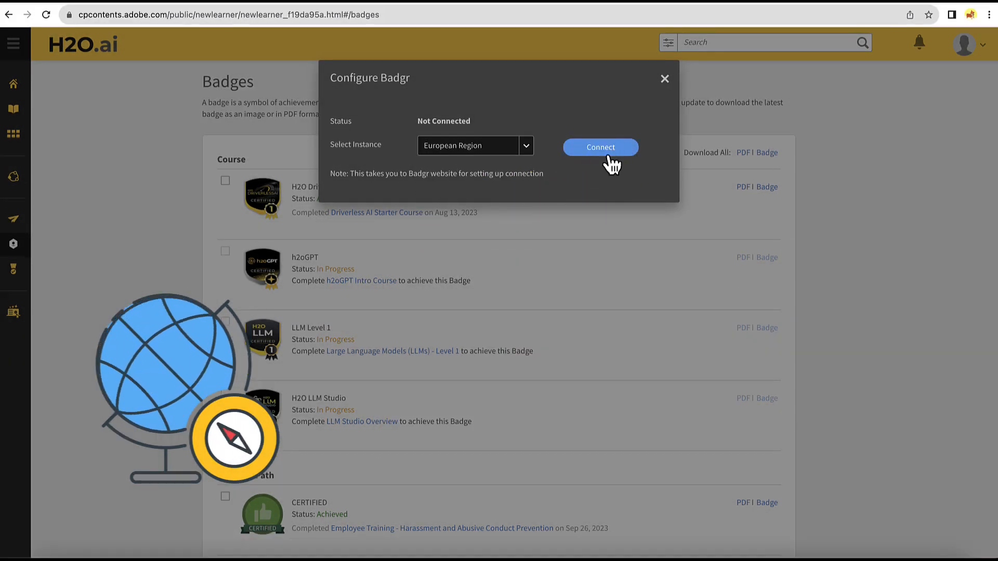
{"action": "left_click", "coordinate": [606, 155]}
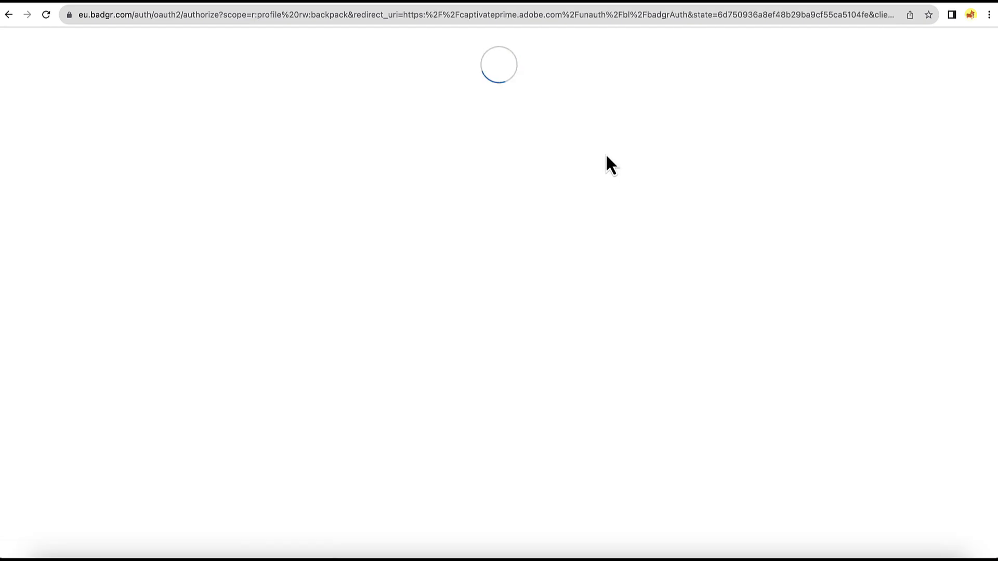
{"action": "left_click", "coordinate": [614, 245]}
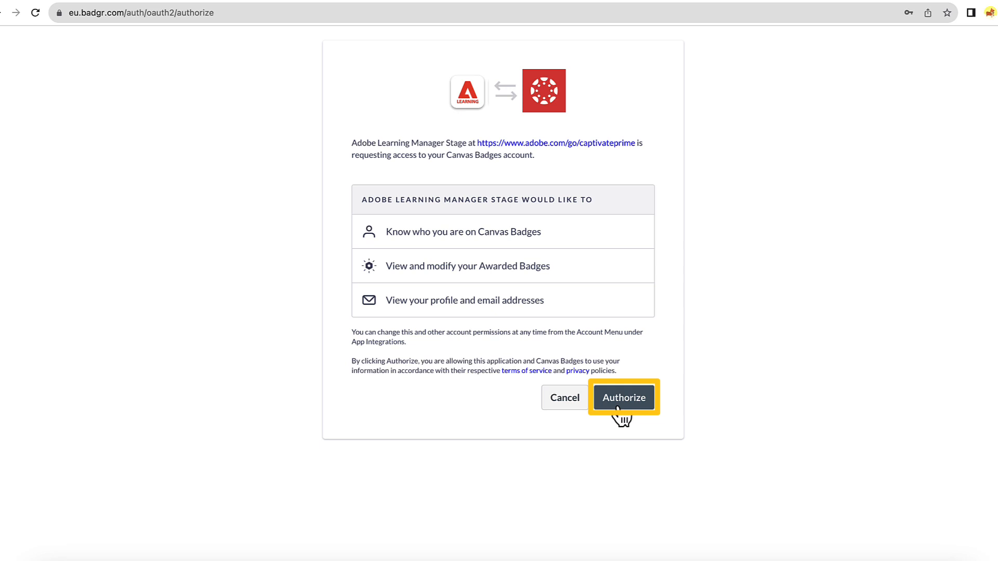
{"action": "left_click", "coordinate": [618, 408]}
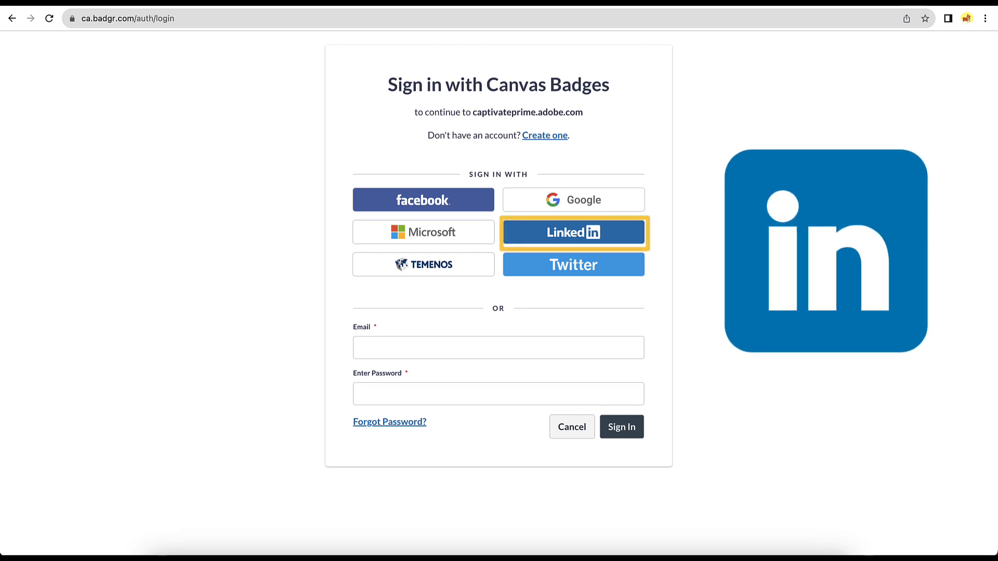
- Sign in to Canvas Badges with the LinkedIn account, accept the updated Terms of Service and authorize the access request
{"action": "left_click", "coordinate": [628, 234]}
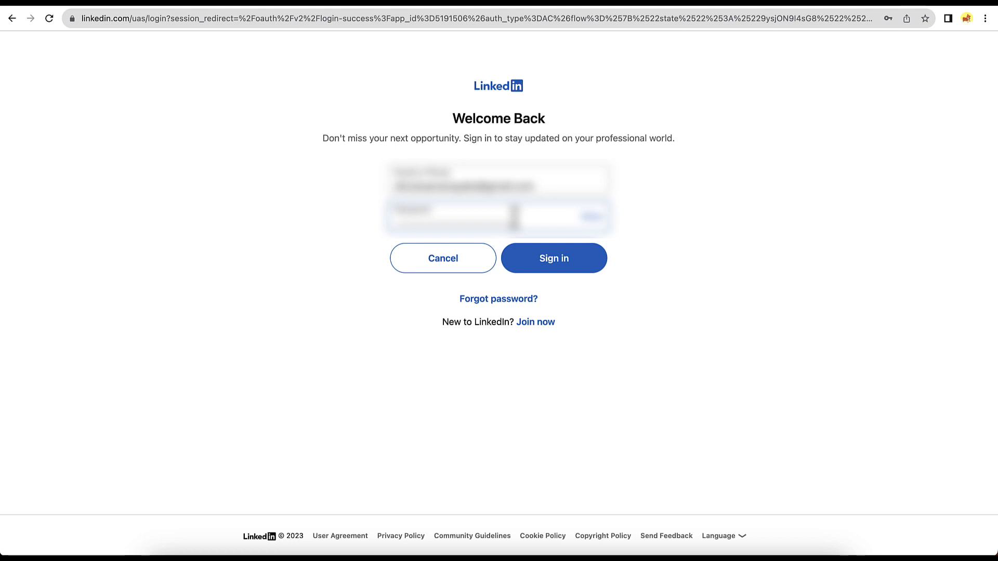
{"action": "left_click", "coordinate": [596, 281]}
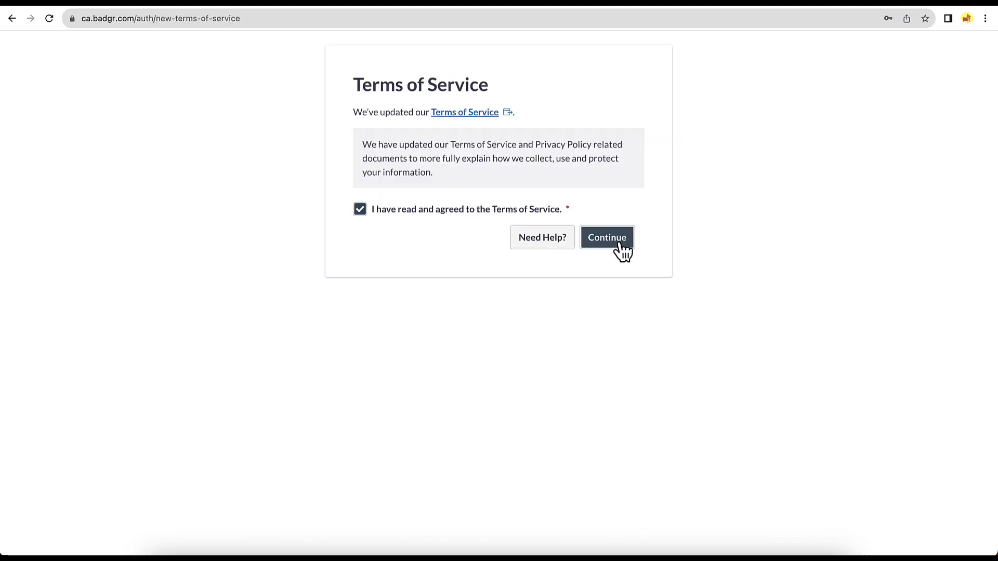
{"action": "left_click", "coordinate": [622, 252]}
{"action": "left_click", "coordinate": [625, 396]}
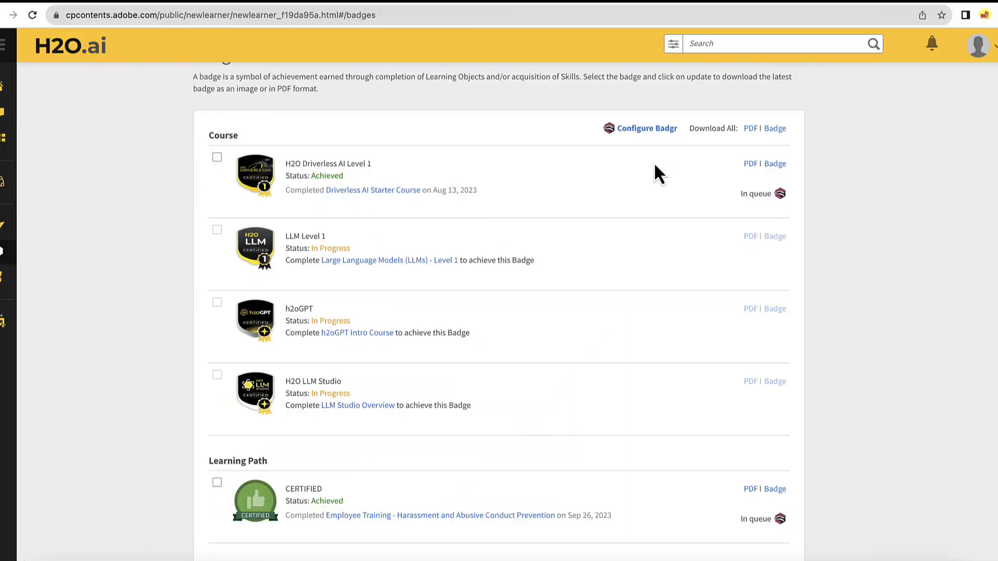
- Visit the Badgr site from the Badgr configuration and look through the earned badges in the Backpack
{"action": "left_click", "coordinate": [653, 132]}
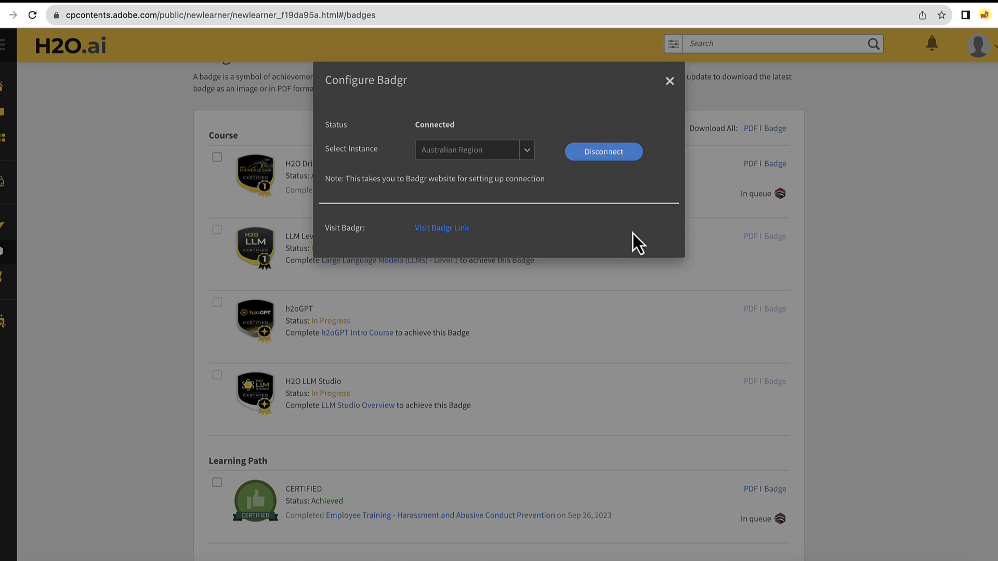
{"action": "left_click", "coordinate": [450, 237]}
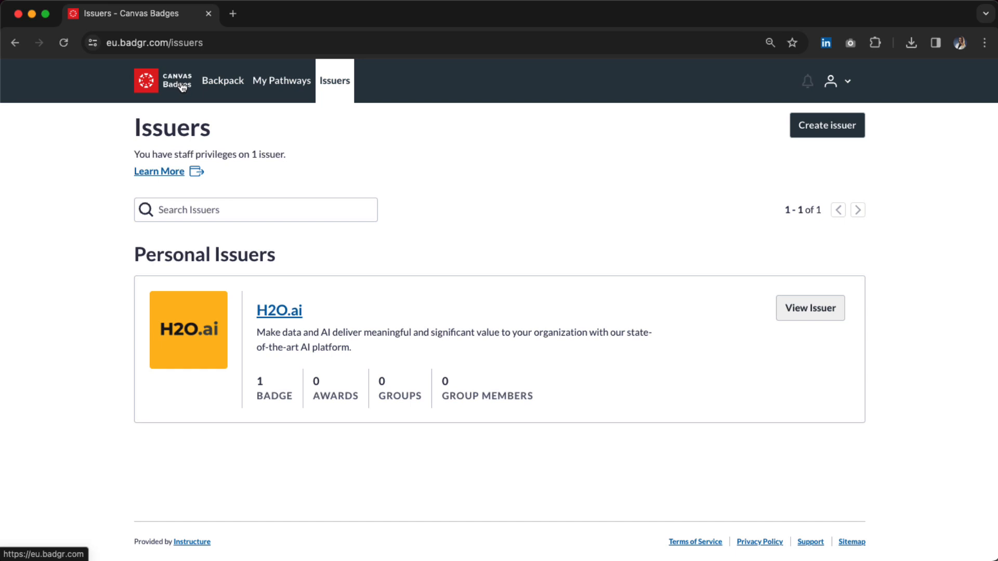
{"action": "left_click", "coordinate": [221, 85]}
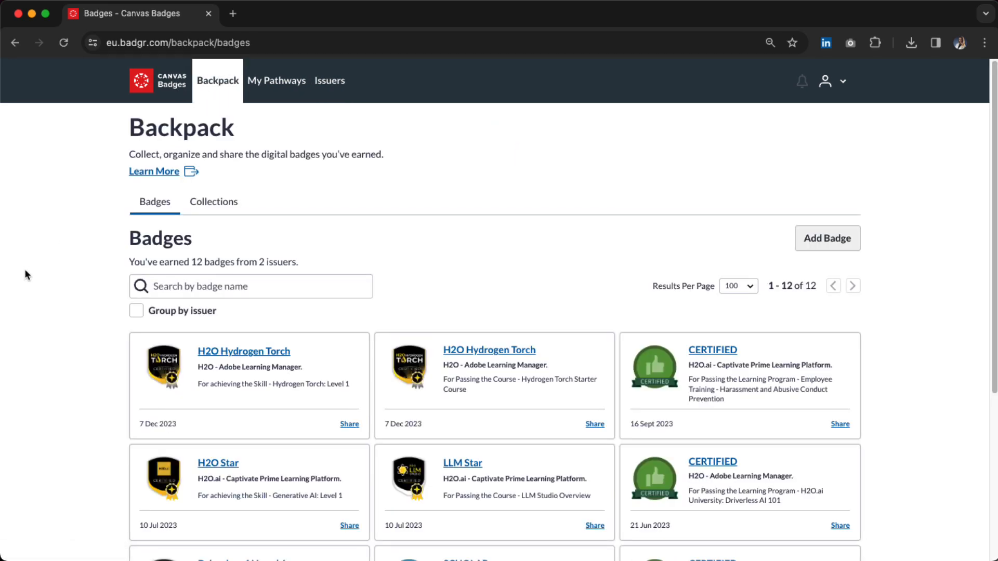
{"action": "scroll", "coordinate": [29, 269], "scroll_direction": "down", "scroll_amount": 5}
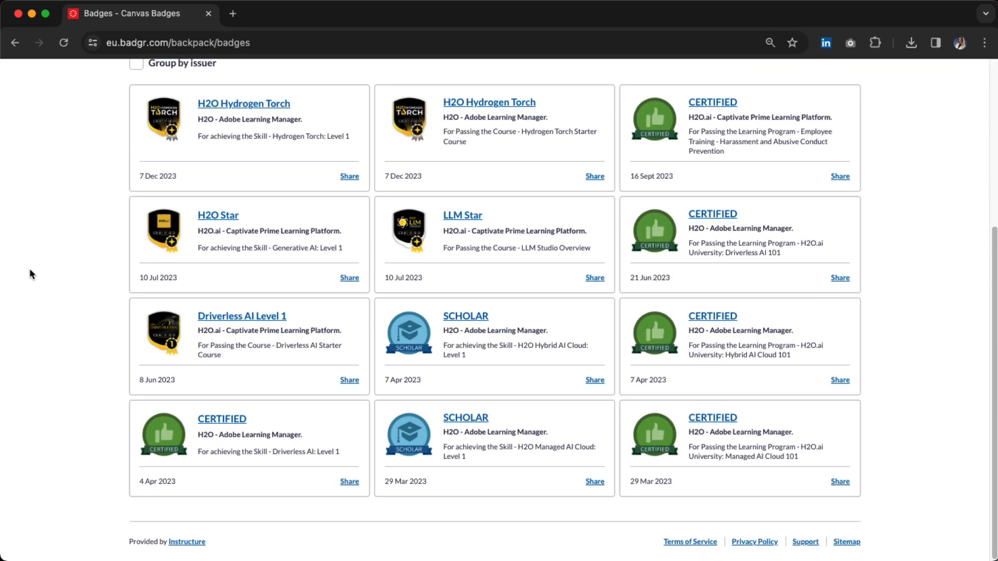
{"action": "scroll", "coordinate": [29, 269], "scroll_direction": "up", "scroll_amount": 5}
{"action": "scroll", "coordinate": [30, 274], "scroll_direction": "up", "scroll_amount": 1}
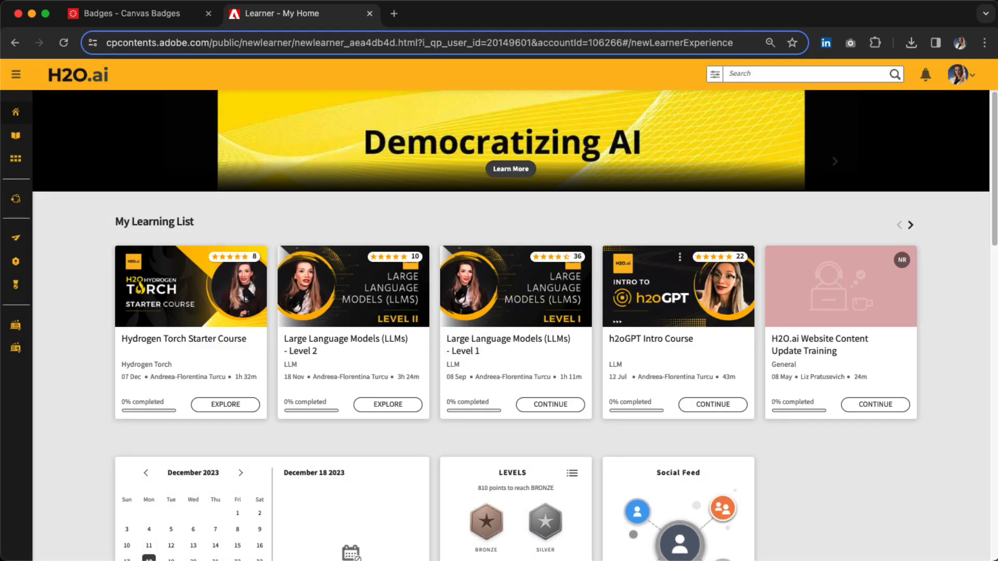
- Open the learner's Badges page in Adobe Learning Manager and check the Badgr upload status of the course, learning path and skill badges
{"action": "mouse_move", "coordinate": [18, 187]}
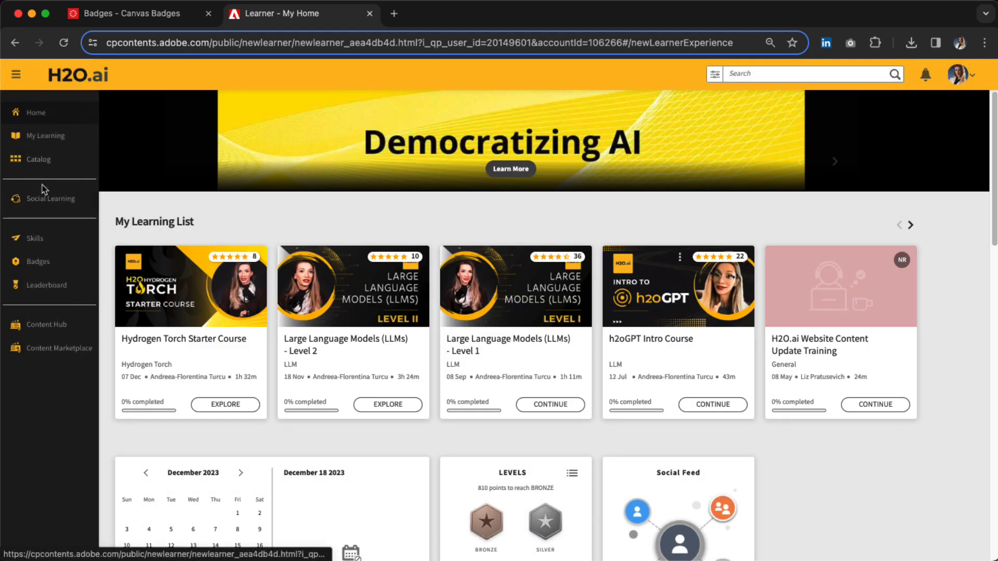
{"action": "left_click", "coordinate": [81, 267]}
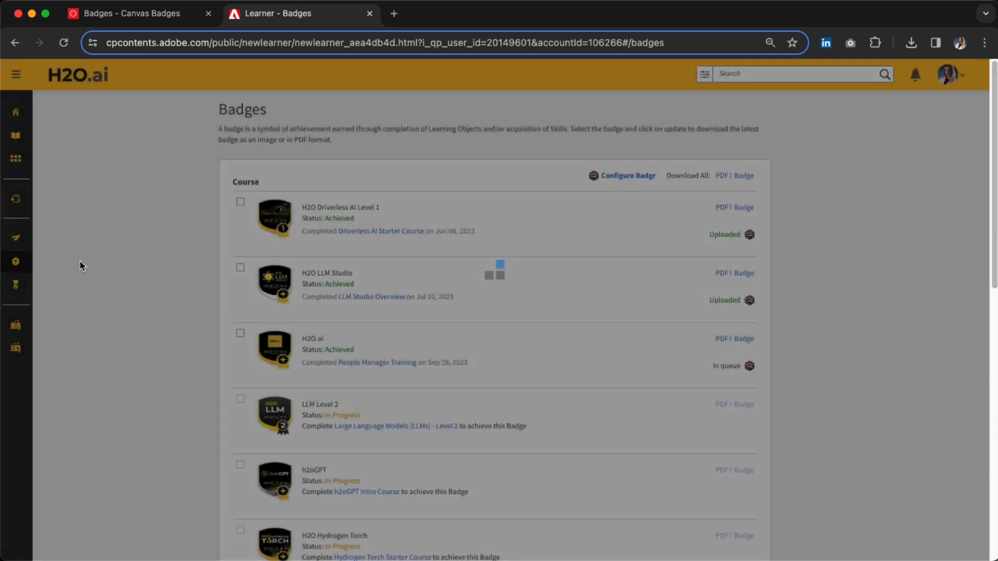
{"action": "scroll", "coordinate": [79, 260], "scroll_direction": "down", "scroll_amount": 10}
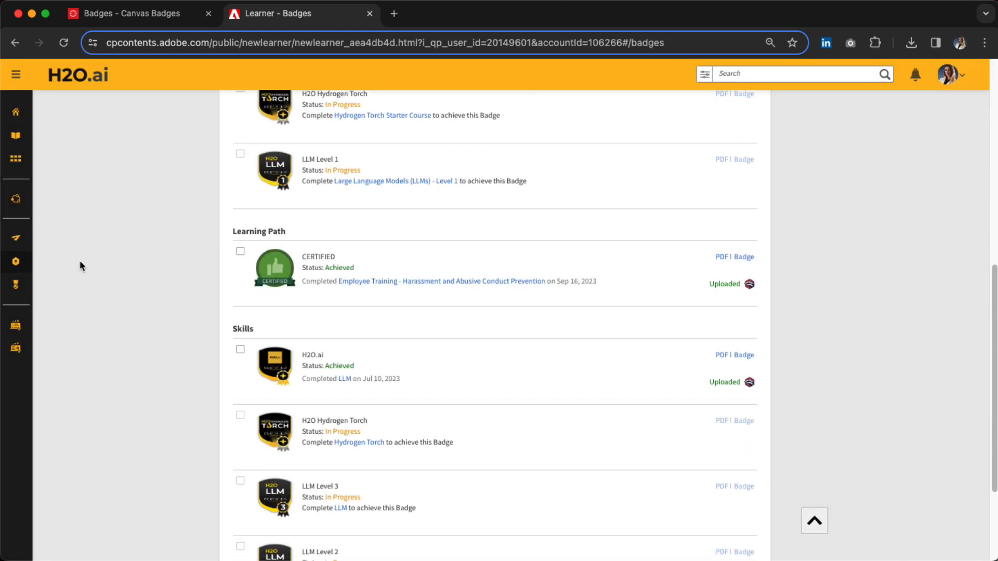
{"action": "scroll", "coordinate": [80, 260], "scroll_direction": "down", "scroll_amount": 3}
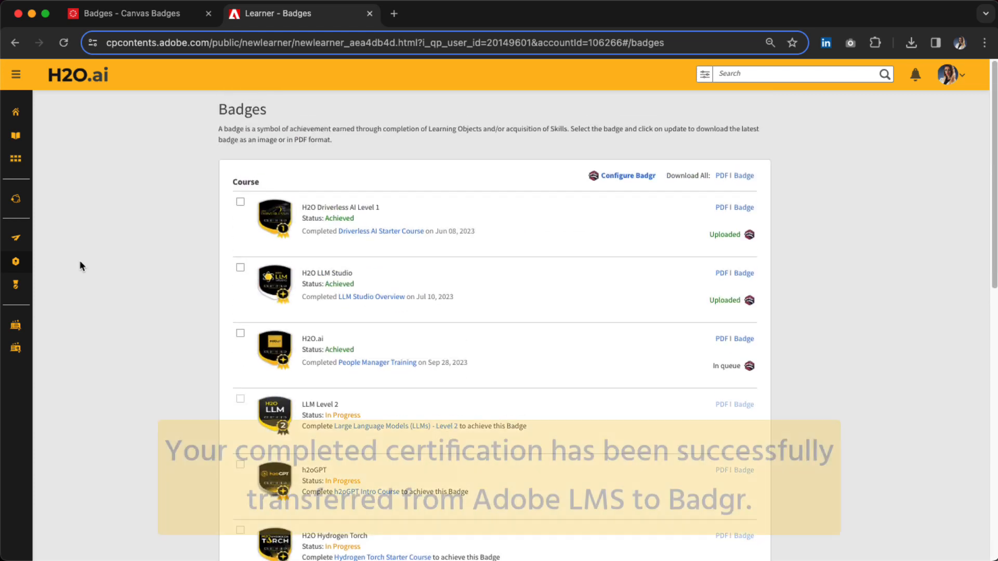
{"action": "scroll", "coordinate": [80, 260], "scroll_direction": "down", "scroll_amount": 1}
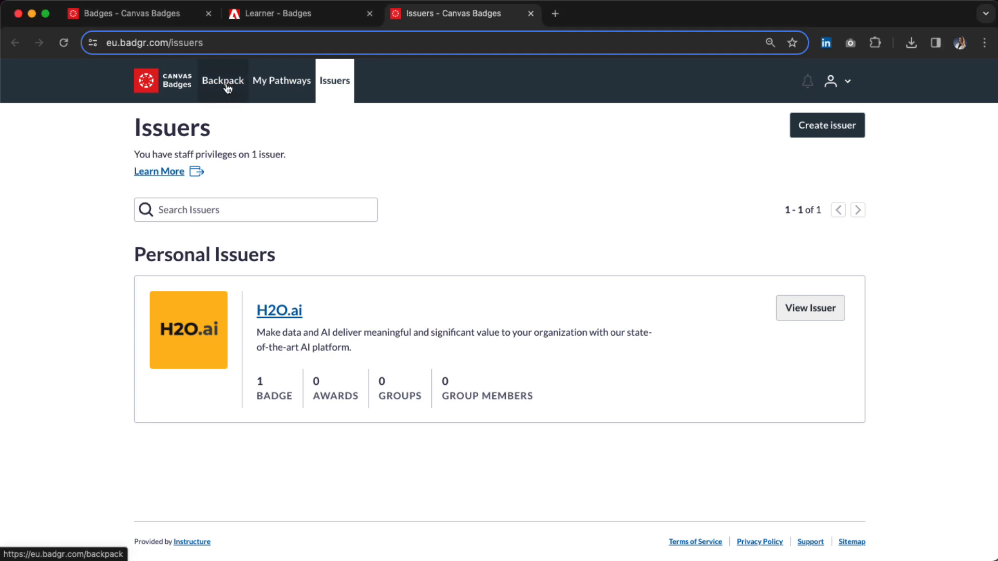
- Find the Driverless AI Level 1 badge in the Canvas Badges Backpack and copy its share link
{"action": "left_click", "coordinate": [227, 89]}
{"action": "scroll", "coordinate": [35, 276], "scroll_direction": "down", "scroll_amount": 2}
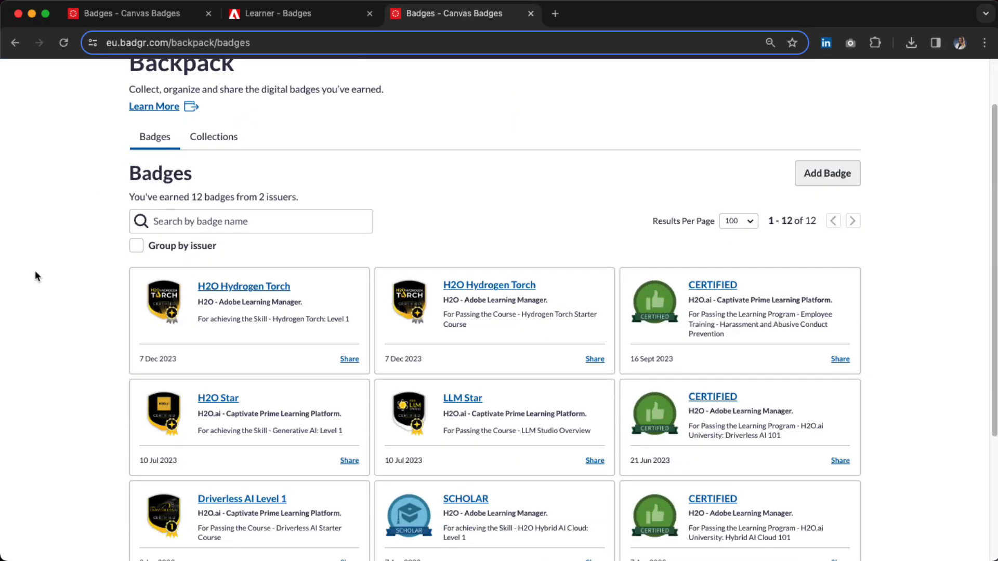
{"action": "scroll", "coordinate": [36, 275], "scroll_direction": "down", "scroll_amount": 5}
{"action": "left_click", "coordinate": [354, 422]}
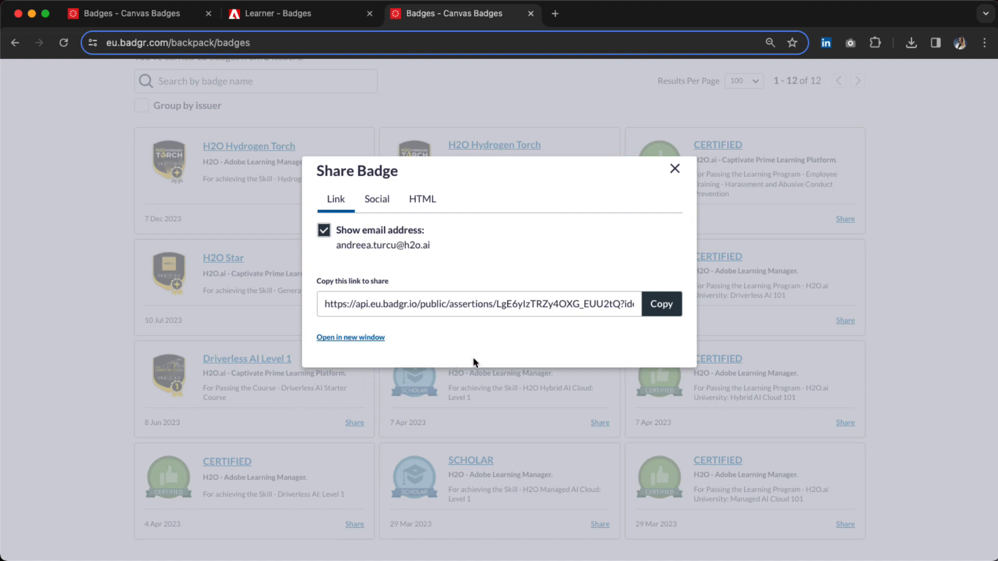
{"action": "left_click", "coordinate": [671, 308]}
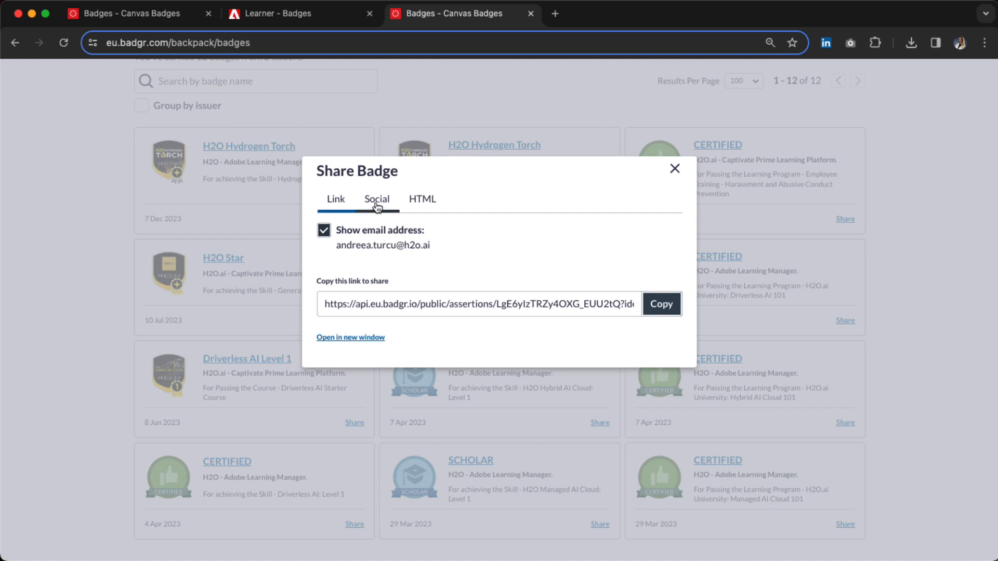
- Start adding the Driverless AI Level 1 badge to the LinkedIn profile and bring the certification form fully into view
{"action": "left_click", "coordinate": [377, 204]}
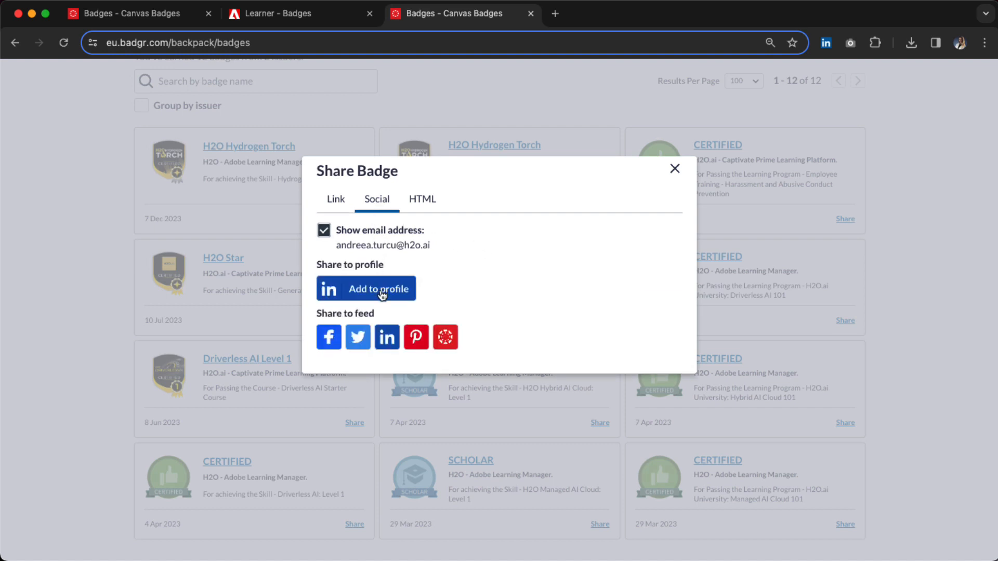
{"action": "left_click", "coordinate": [382, 297]}
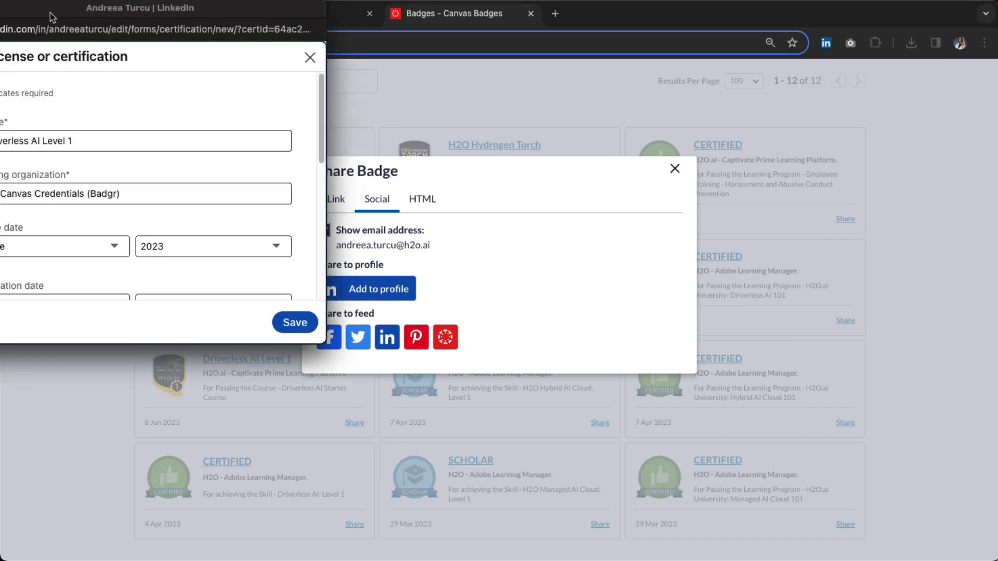
{"action": "left_click_drag", "start_coordinate": [53, 12], "coordinate": [115, 28]}
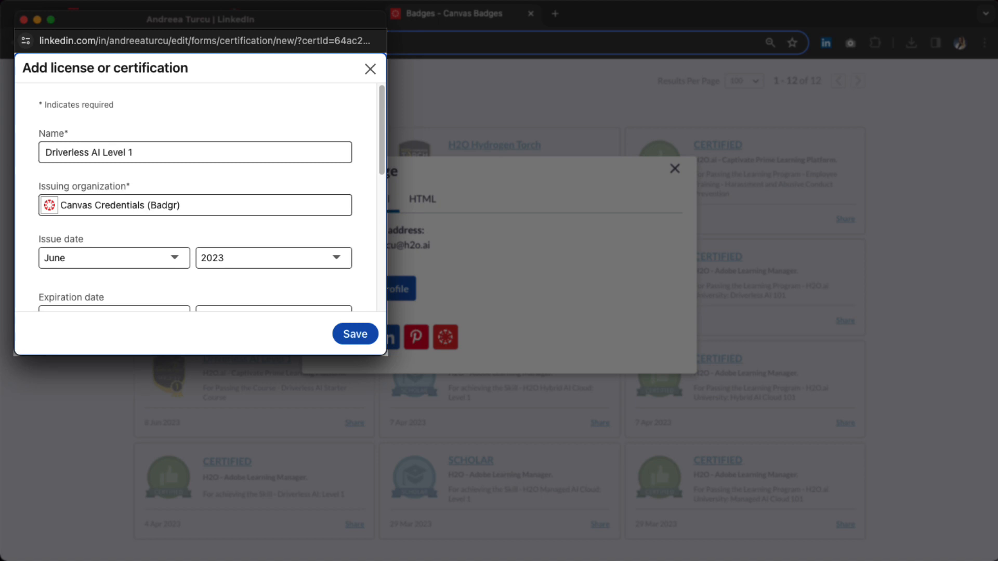
- Keep the certification name Driverless AI Level 1 and change the issuing organization to H2O.ai
{"action": "left_click", "coordinate": [156, 154]}
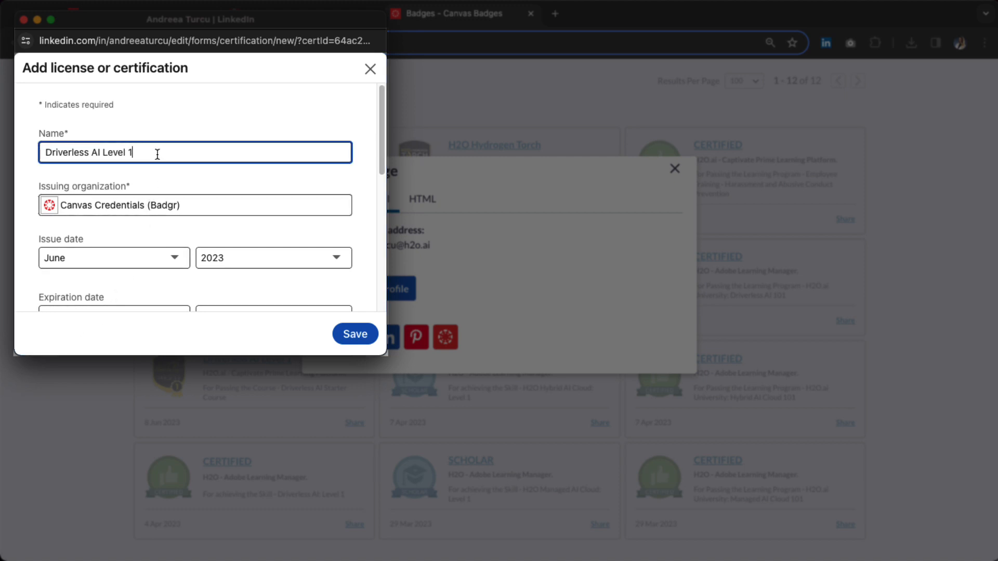
{"action": "left_click_drag", "start_coordinate": [156, 154], "coordinate": [17, 140]}
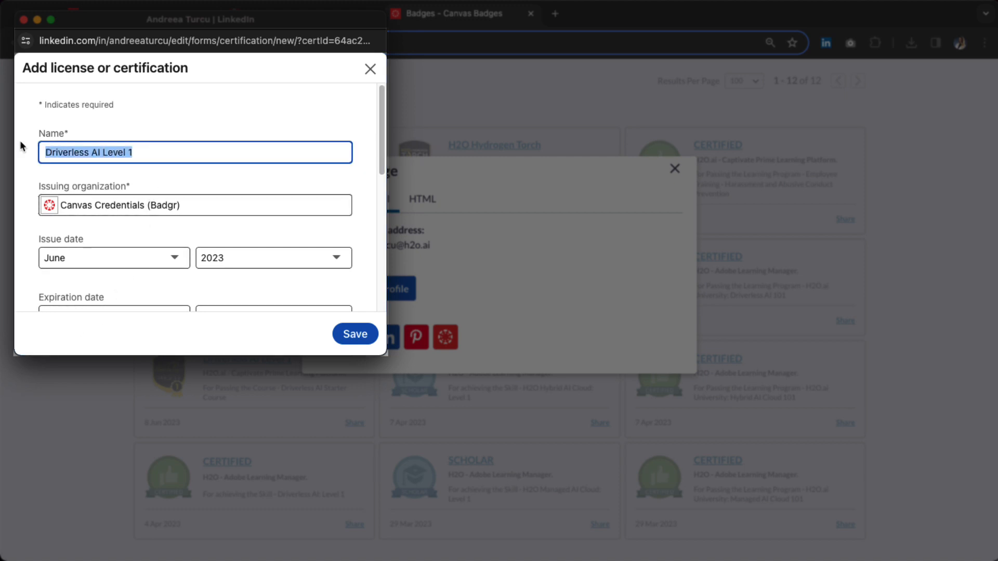
{"action": "left_click", "coordinate": [181, 156]}
{"action": "left_click_drag", "start_coordinate": [193, 204], "coordinate": [58, 207]}
{"action": "type", "text": "h2o"}
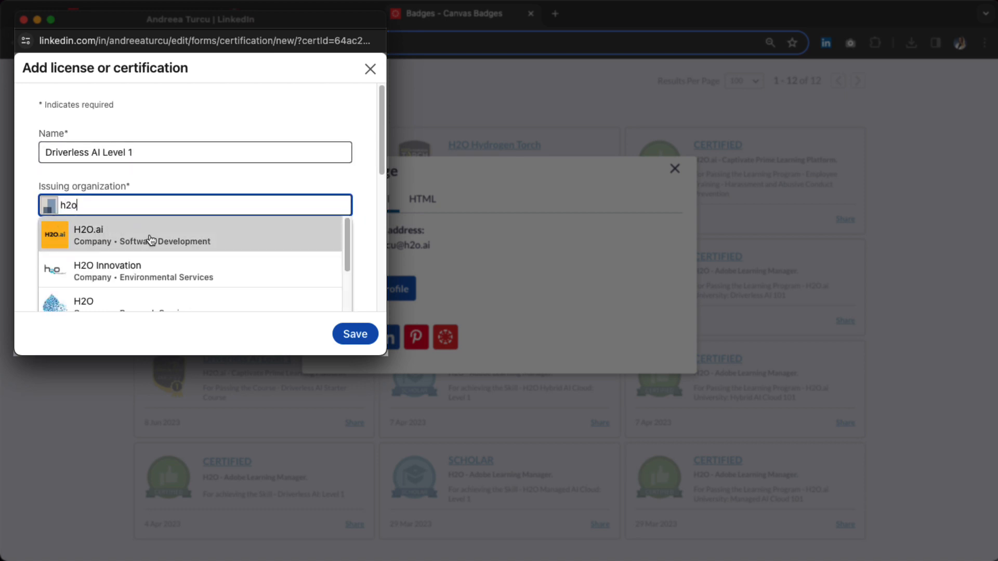
{"action": "left_click", "coordinate": [222, 236]}
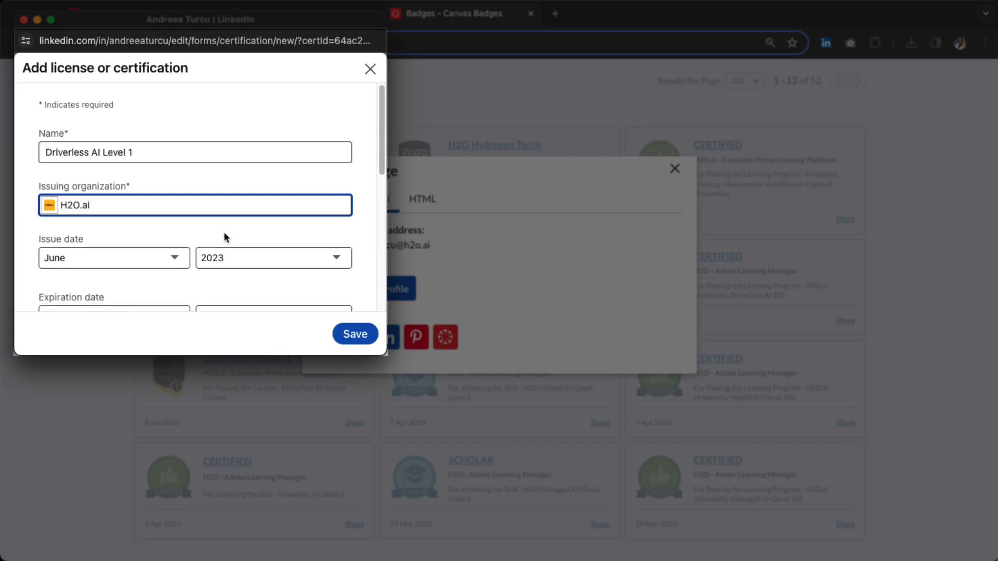
- Replace the certification's credential URL with the badge link copied from Canvas Badges
{"action": "scroll", "coordinate": [224, 232], "scroll_direction": "down", "scroll_amount": 2}
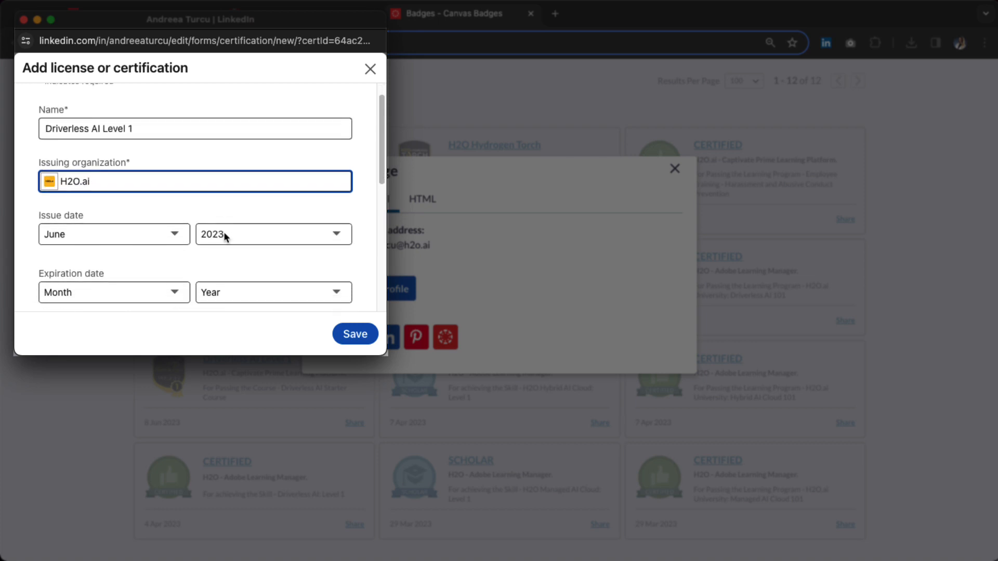
{"action": "scroll", "coordinate": [224, 231], "scroll_direction": "down", "scroll_amount": 3}
{"action": "scroll", "coordinate": [224, 232], "scroll_direction": "down", "scroll_amount": 1}
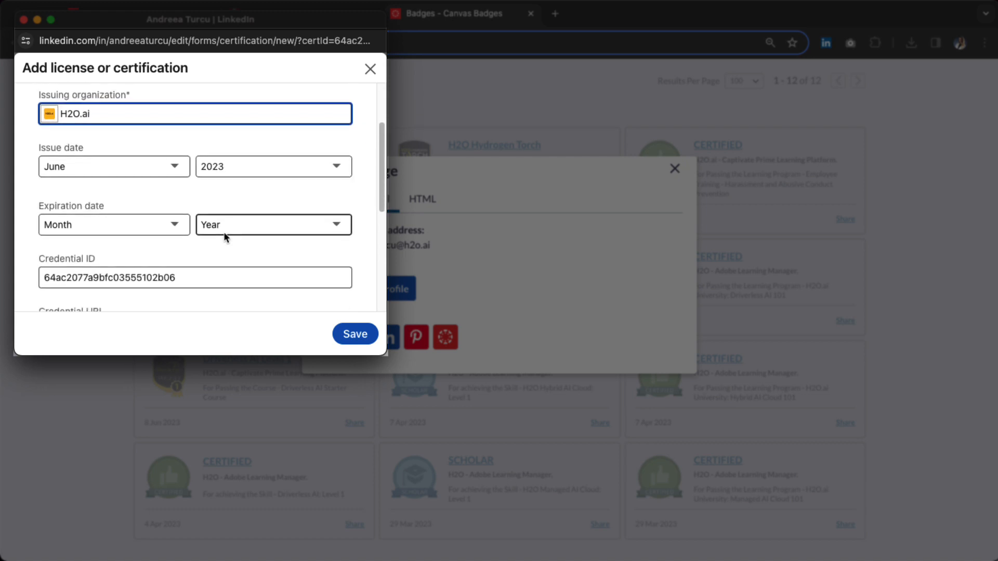
{"action": "scroll", "coordinate": [223, 232], "scroll_direction": "down", "scroll_amount": 2}
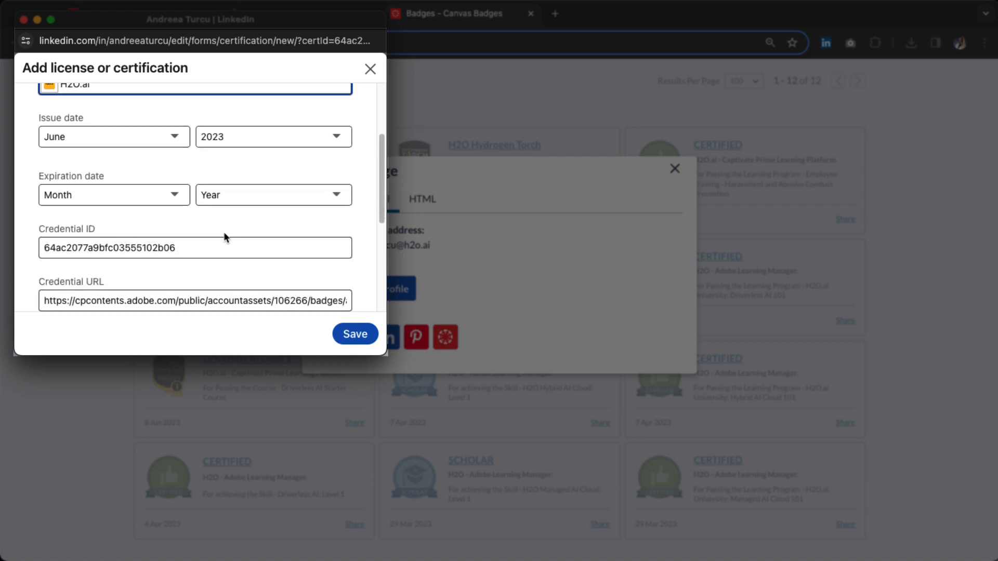
{"action": "scroll", "coordinate": [224, 233], "scroll_direction": "down", "scroll_amount": 3}
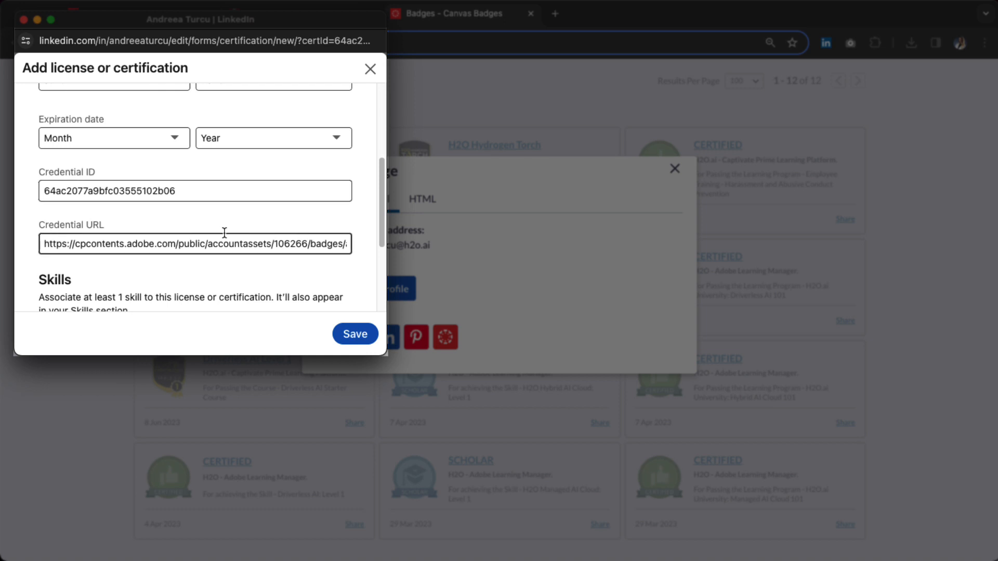
{"action": "left_click", "coordinate": [198, 249]}
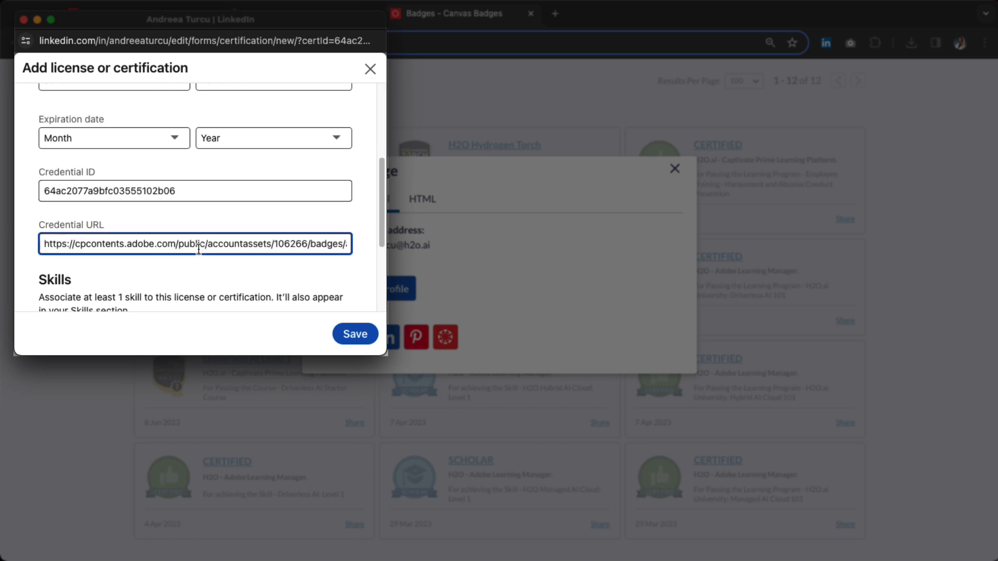
{"action": "key", "text": "super+a"}
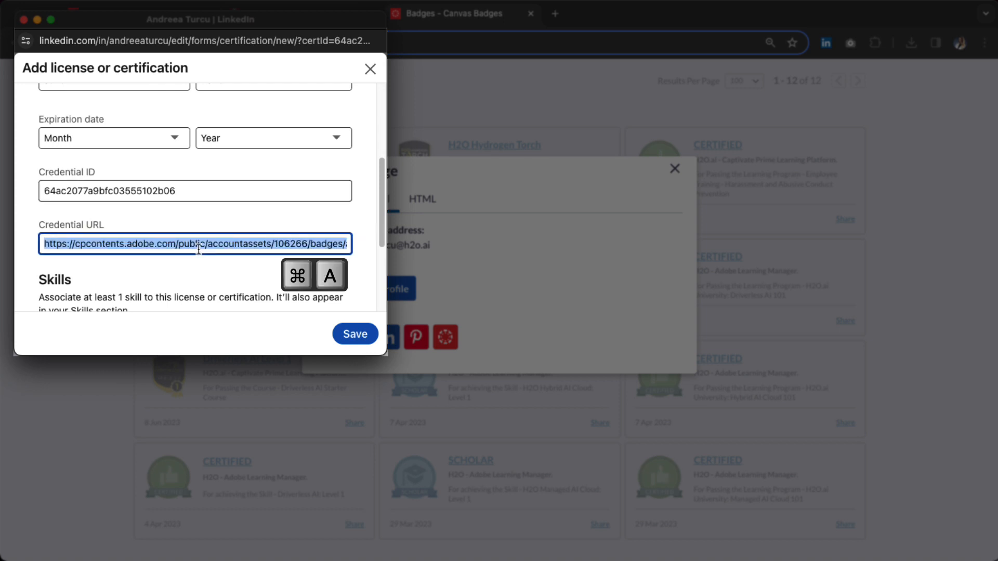
{"action": "key", "text": "BackSpace"}
{"action": "key", "text": "super+v"}
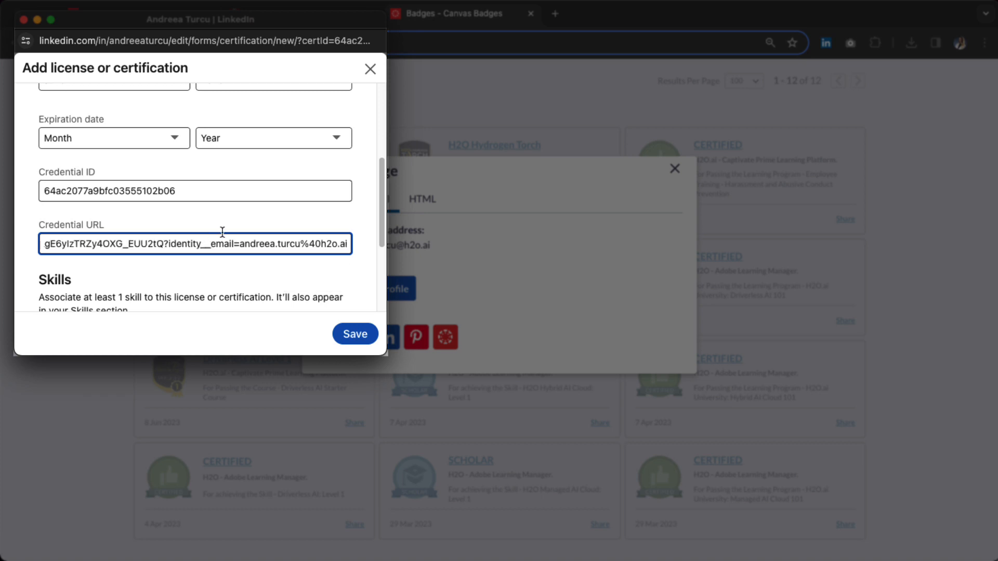
- Save the certification to the LinkedIn profile and show the credential of the Driverless AI Level 1 entry
{"action": "scroll", "coordinate": [252, 250], "scroll_direction": "down", "scroll_amount": 3}
{"action": "scroll", "coordinate": [253, 250], "scroll_direction": "down", "scroll_amount": 2}
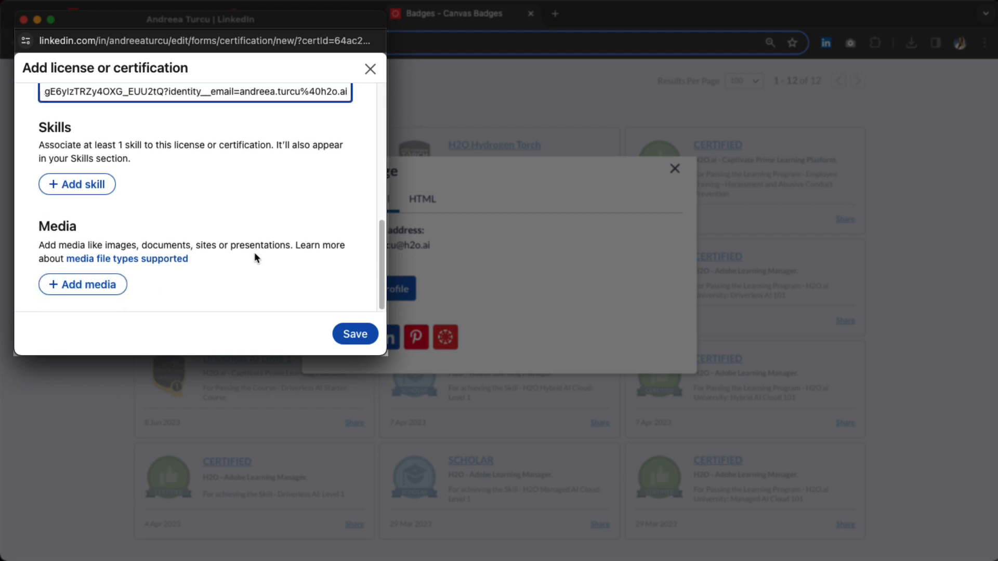
{"action": "left_click", "coordinate": [361, 336]}
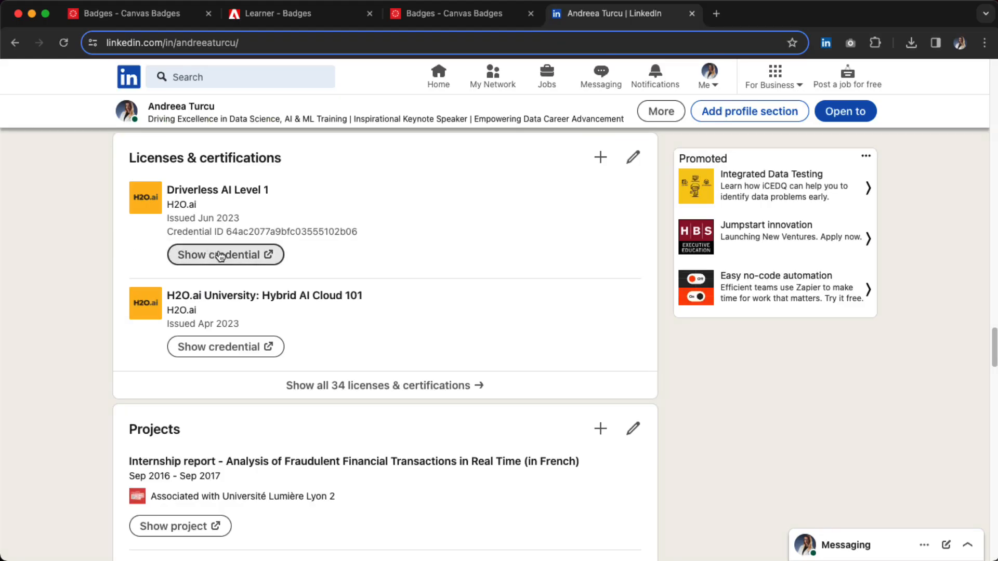
{"action": "left_click", "coordinate": [221, 256]}
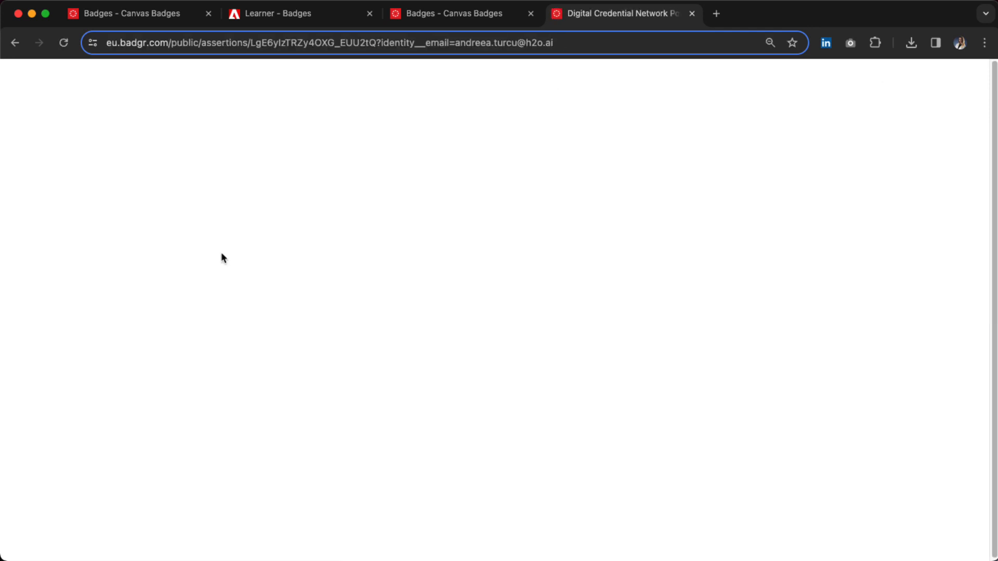